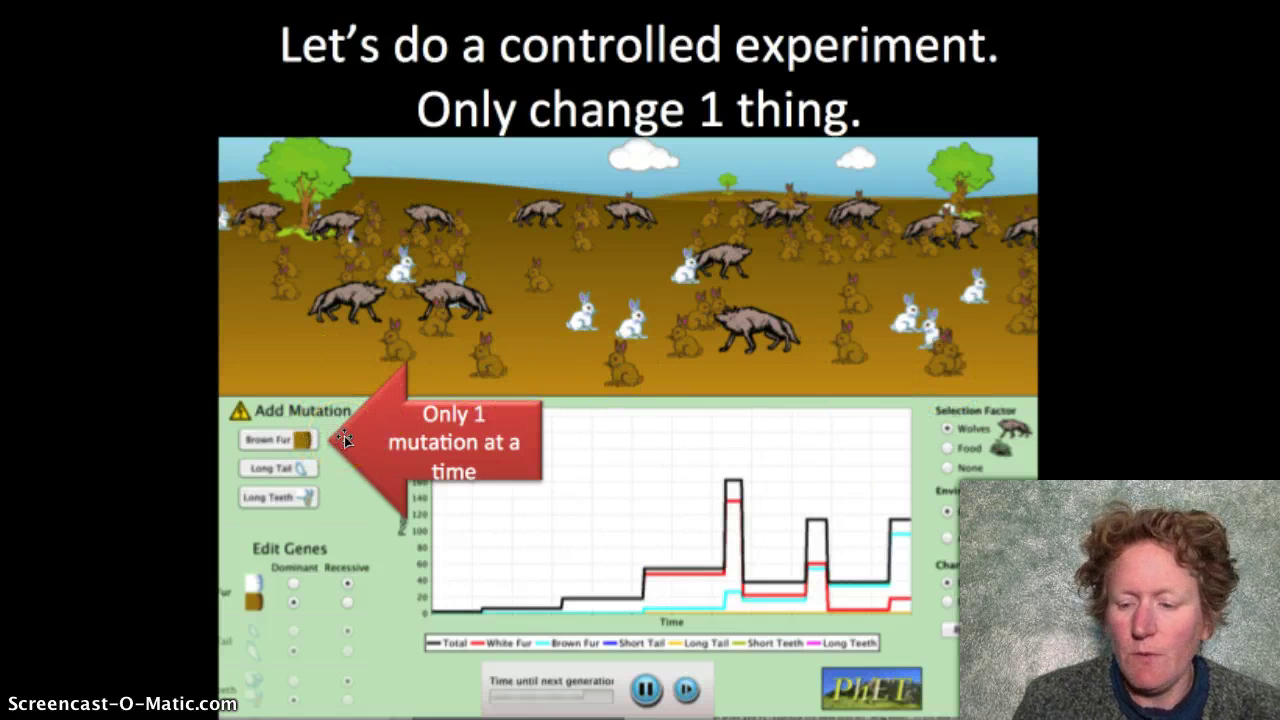
- Advance to the hypothesis slide and switch from the slideshow to the Word lab sheet
key("Right")
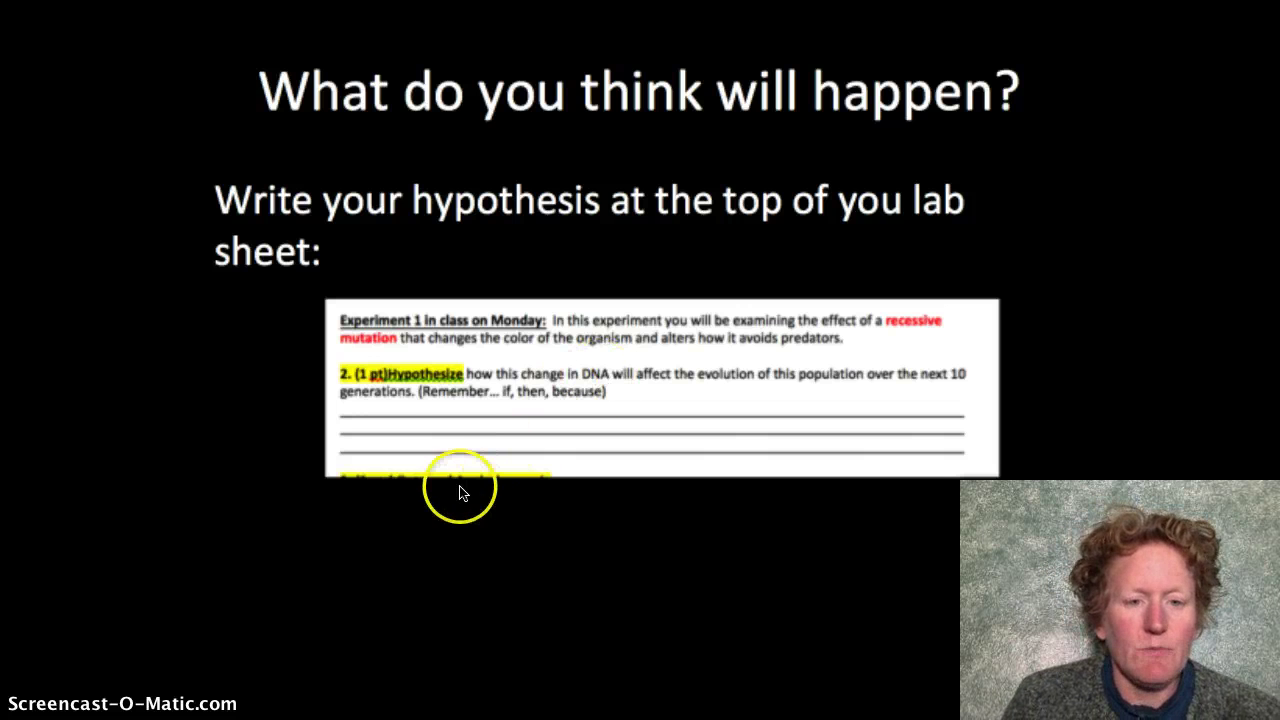
key("alt+Tab")
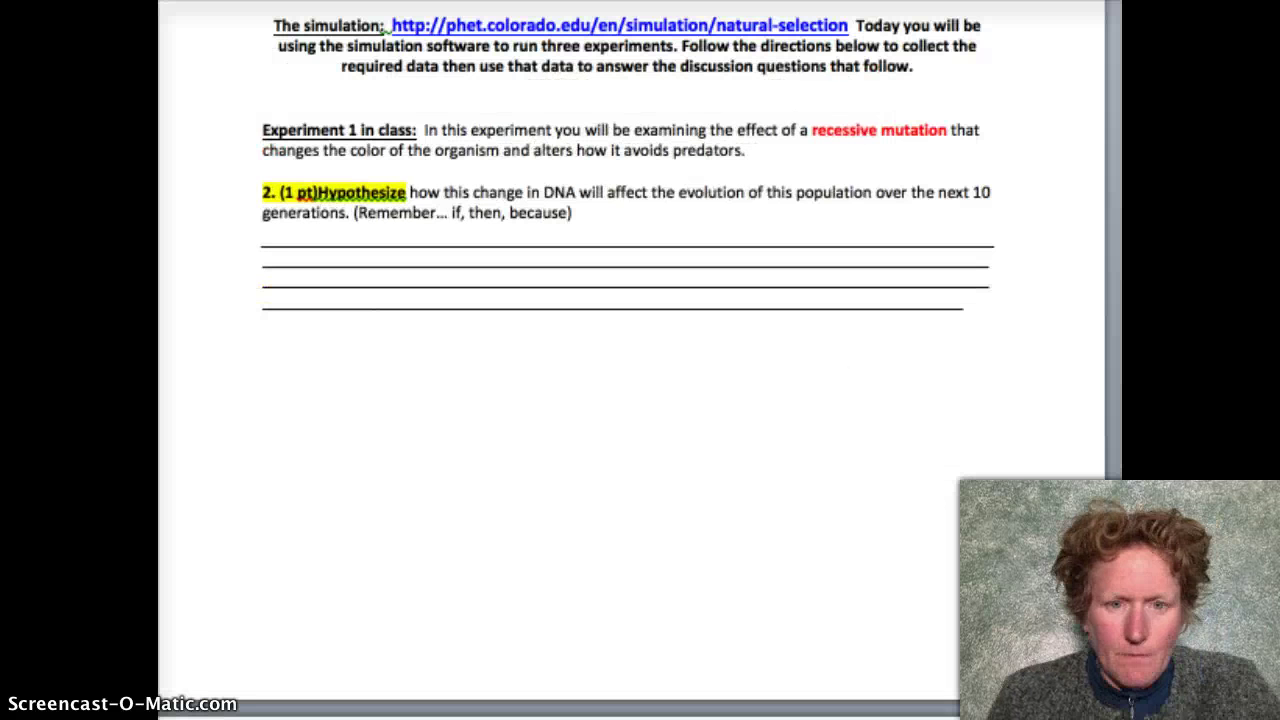
- Write 'If', 'then' and 'because' on the three hypothesis answer lines
left_click(377, 228)
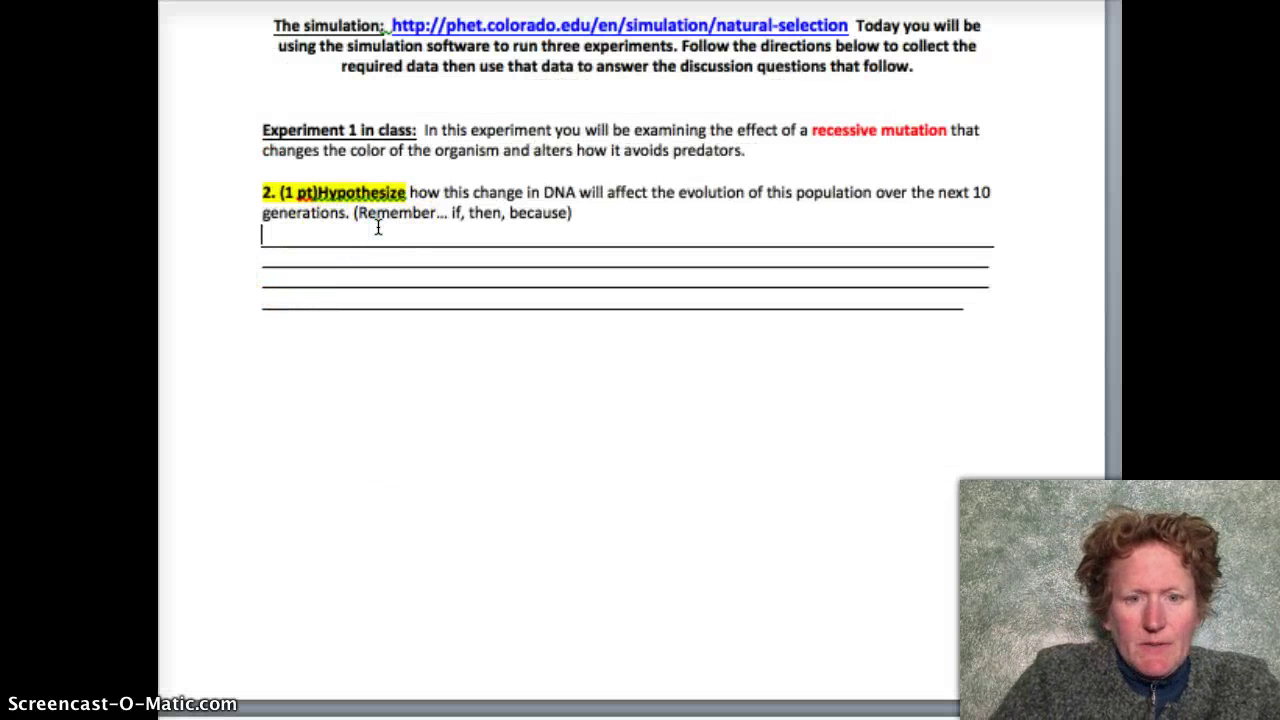
type("If")
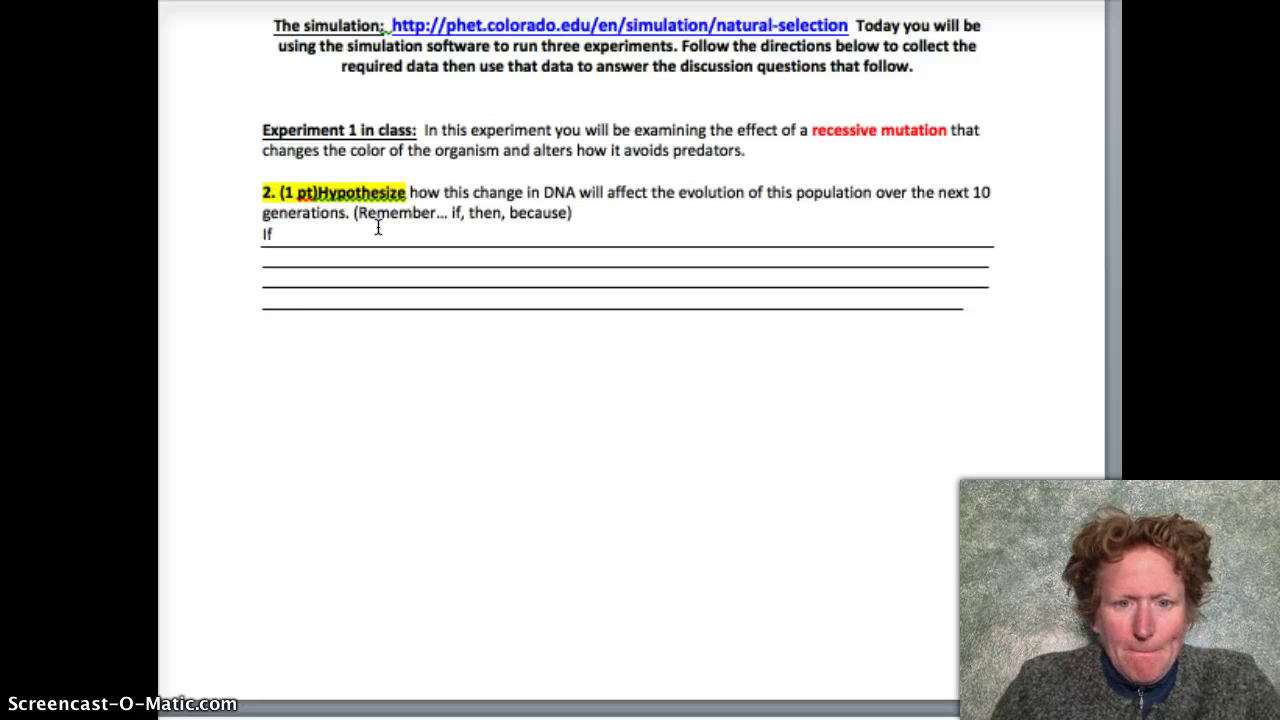
left_click(288, 260)
left_click(277, 253)
left_click(264, 254)
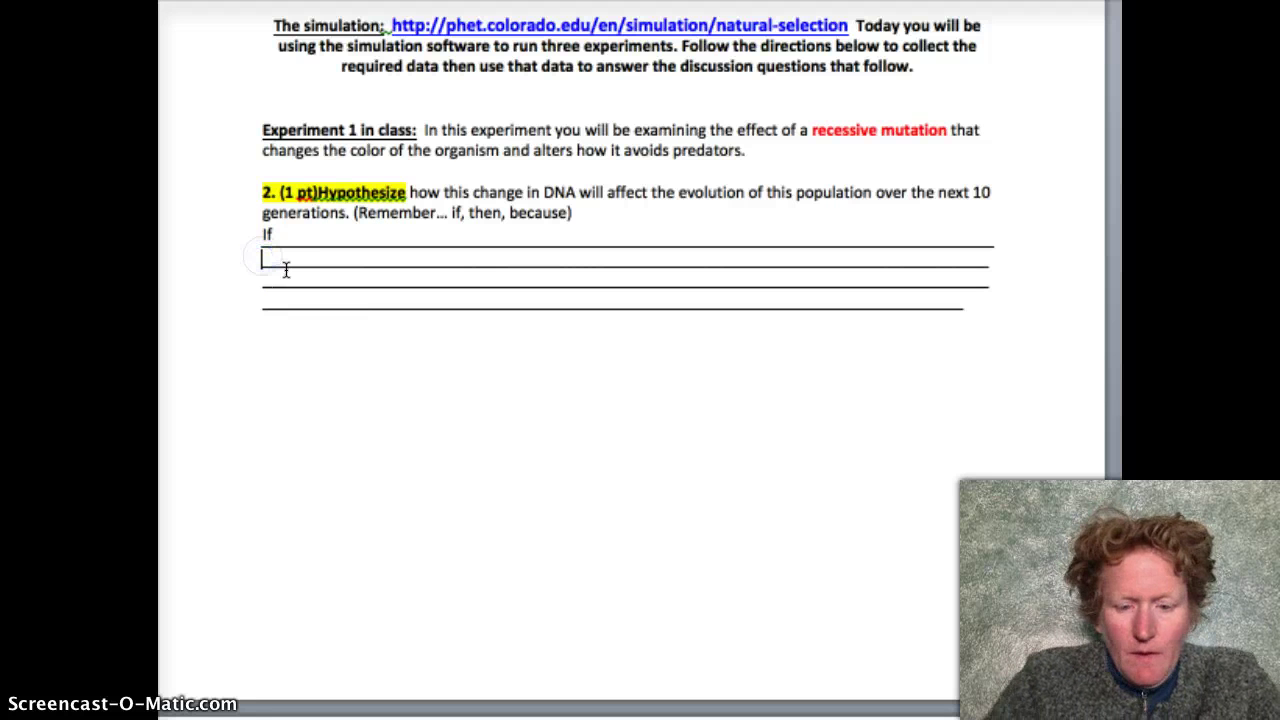
type("then")
left_click(273, 283)
left_click(262, 280)
type("be")
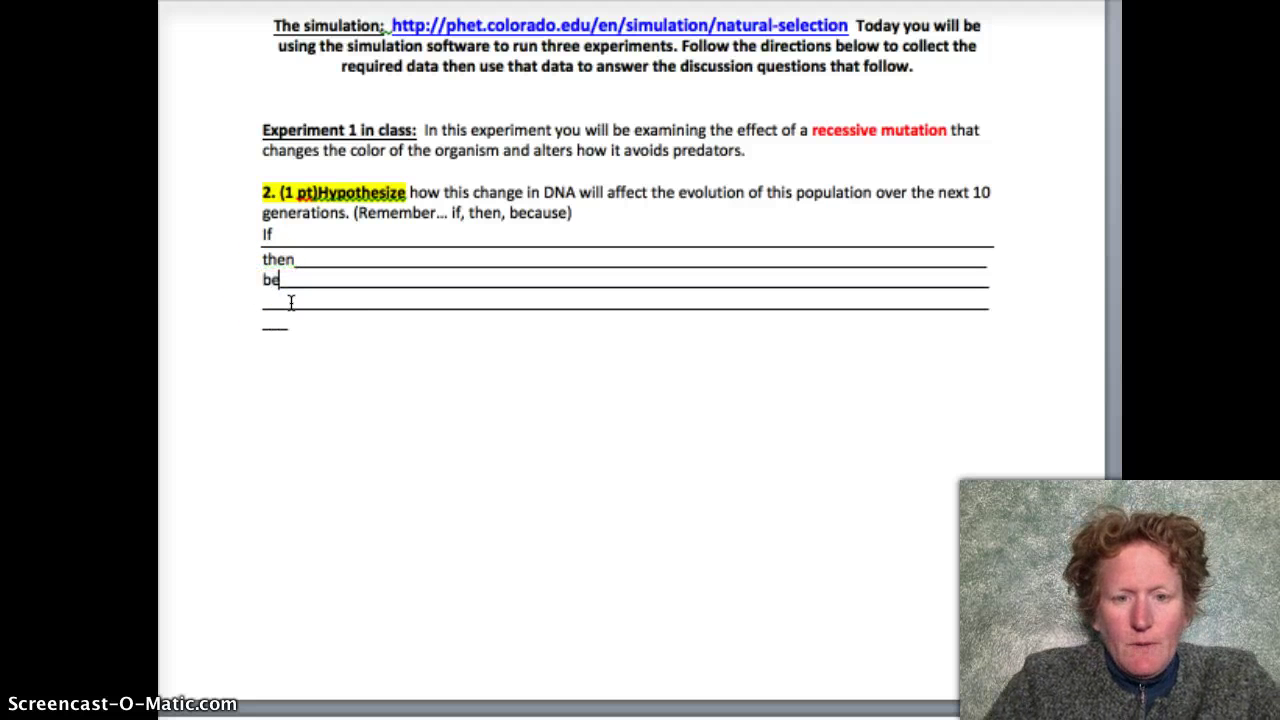
type("cause")
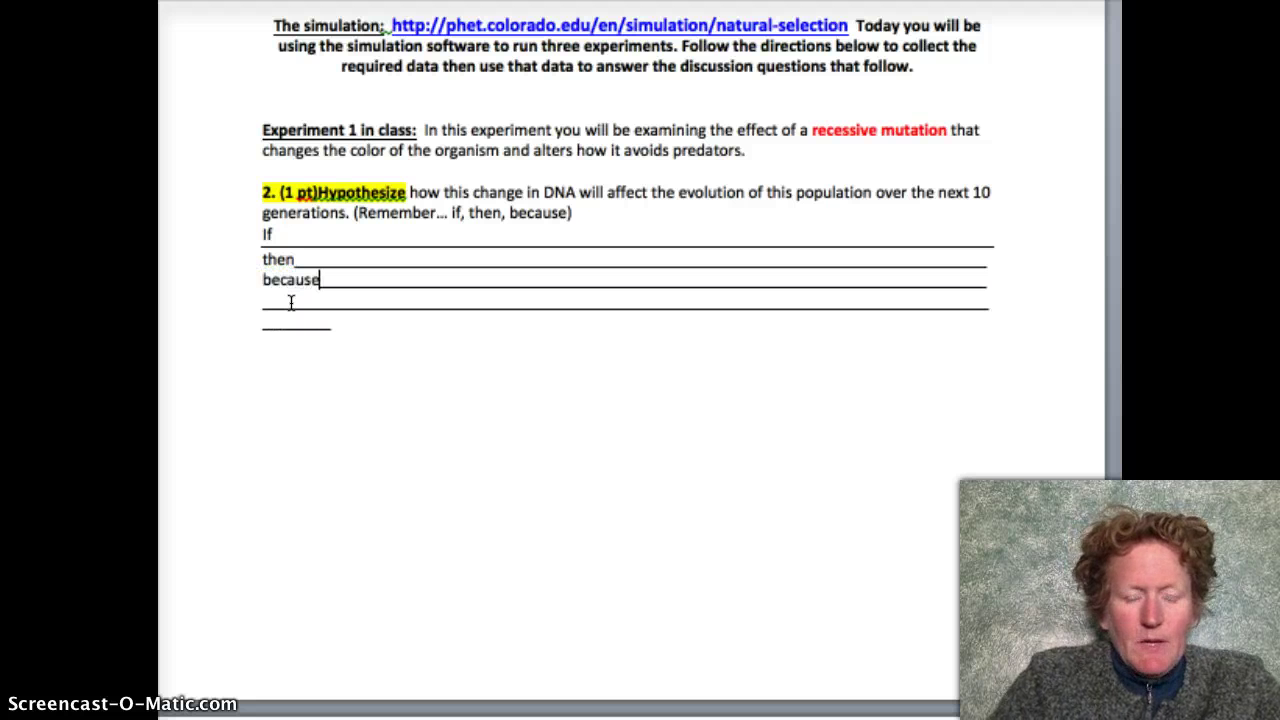
- Complete the first line to read 'If we add a brown fur mutation'
left_click(299, 236)
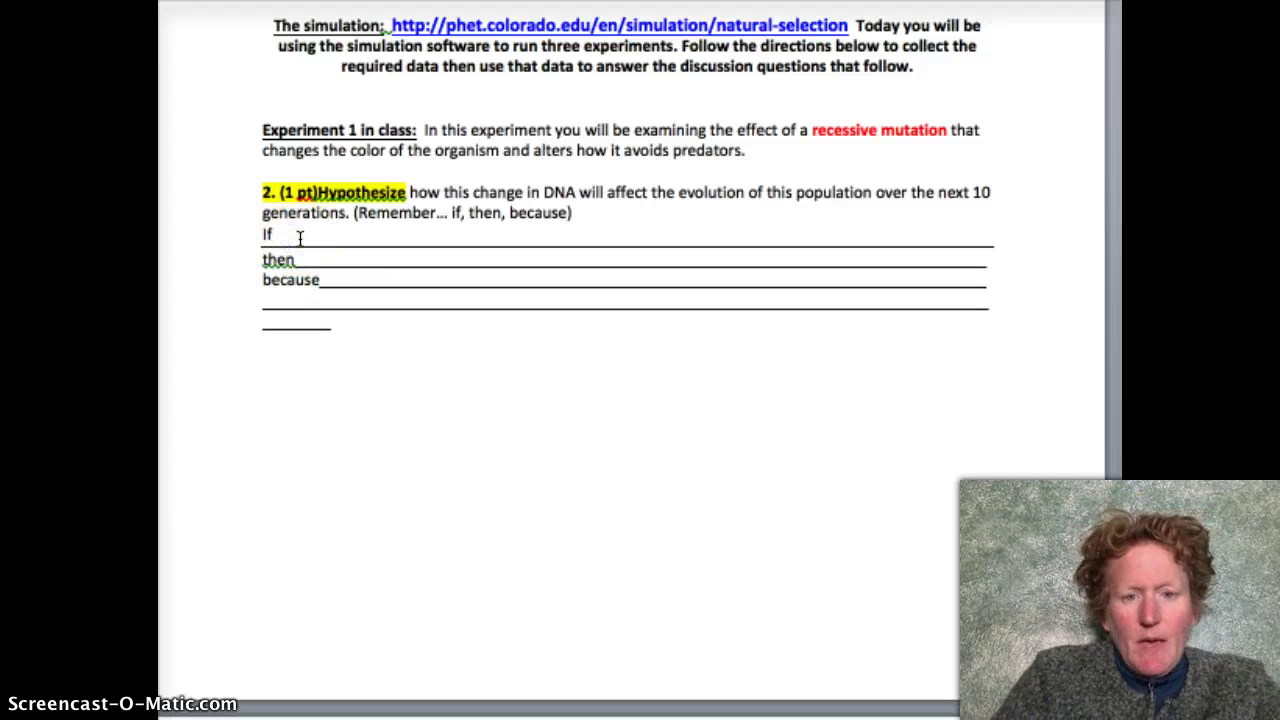
type("we add a brown fur m")
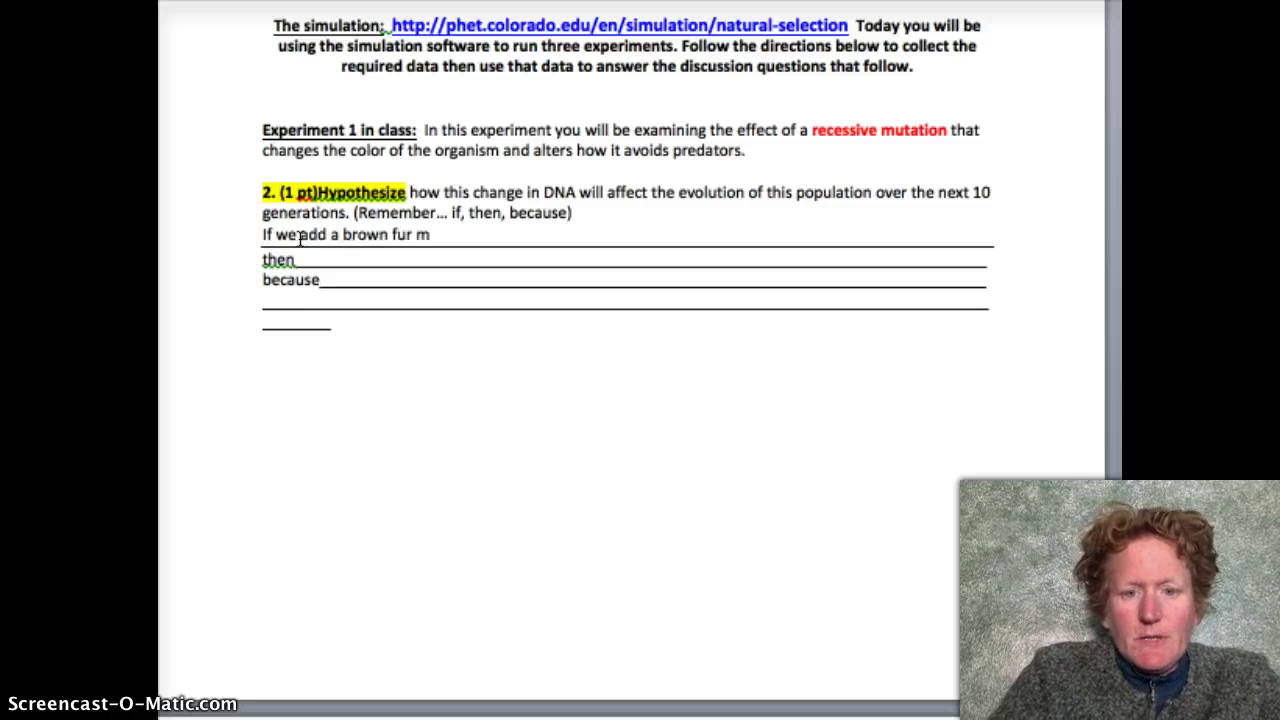
type("utation")
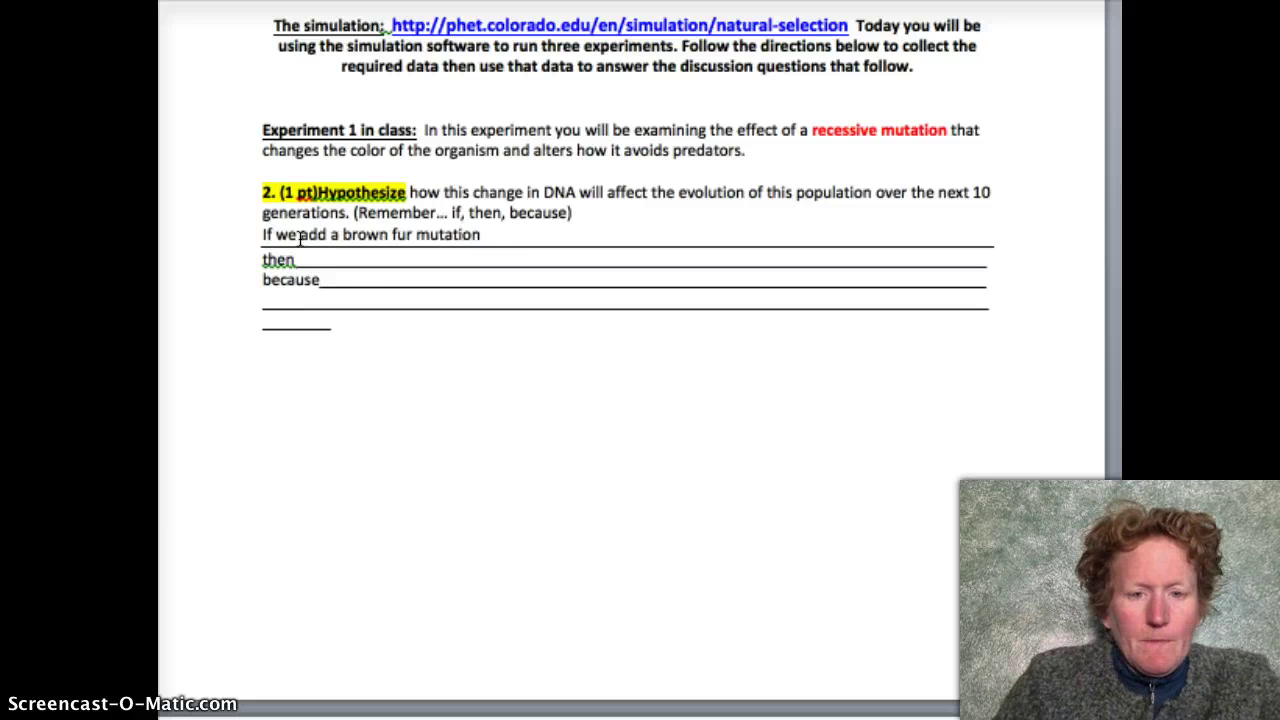
left_click(304, 262)
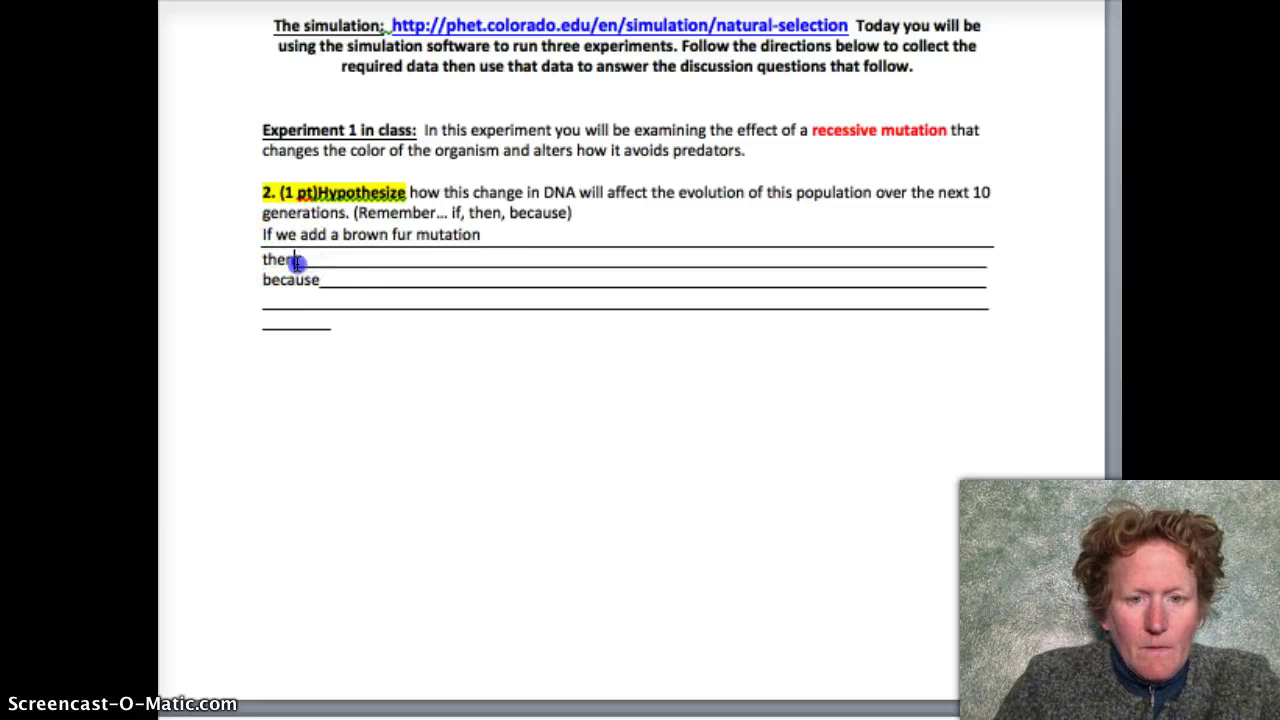
- Continue the then line with 'allele frequency will change'
key("Return")
type("allel")
type("freq")
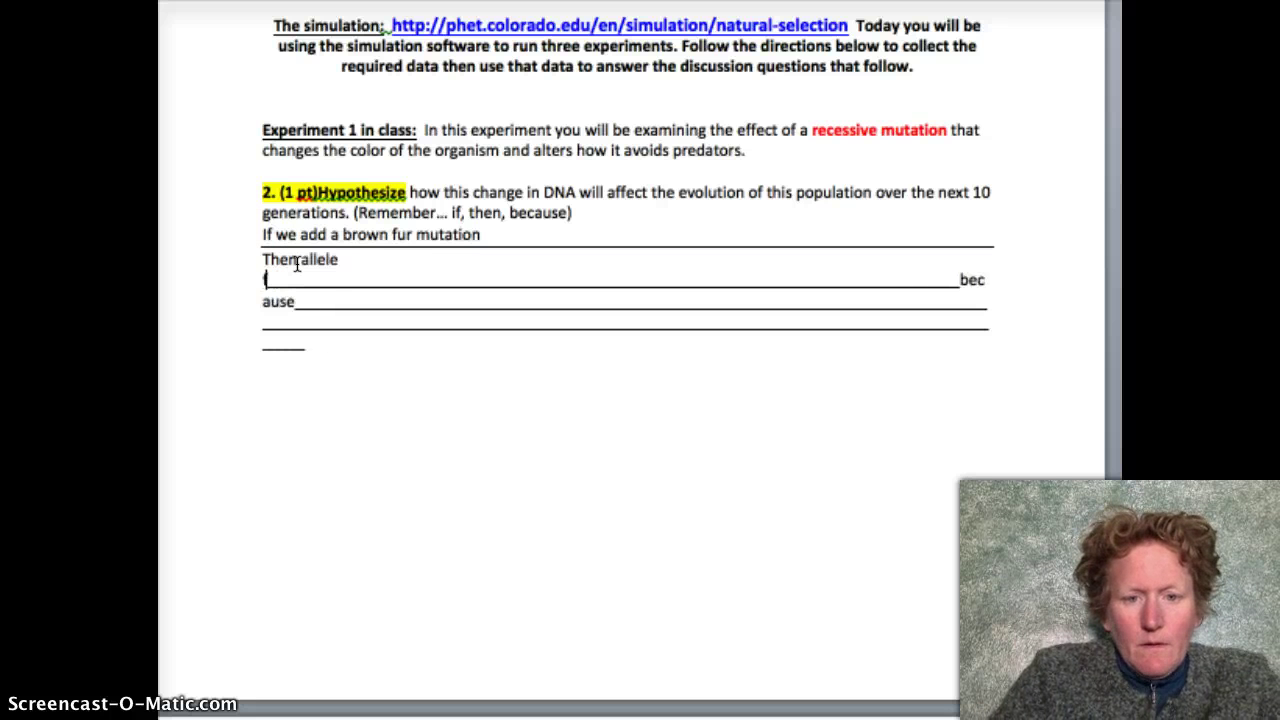
type("u")
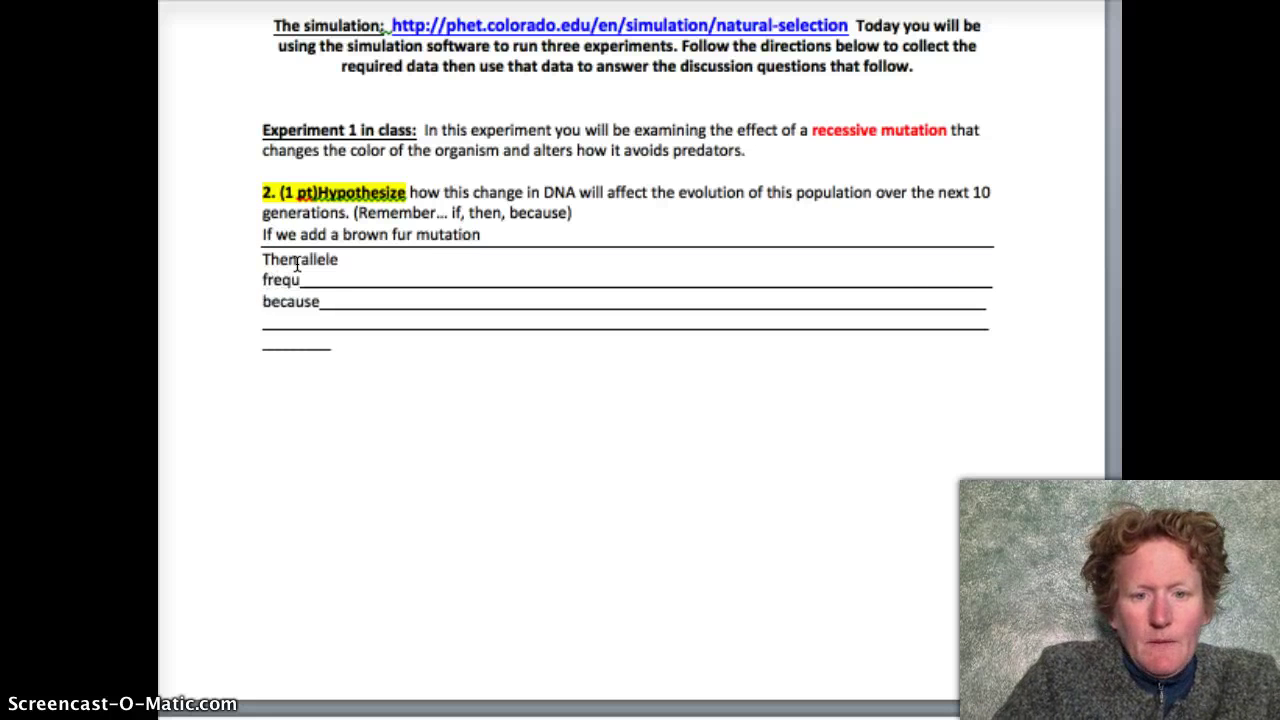
type("ency will ")
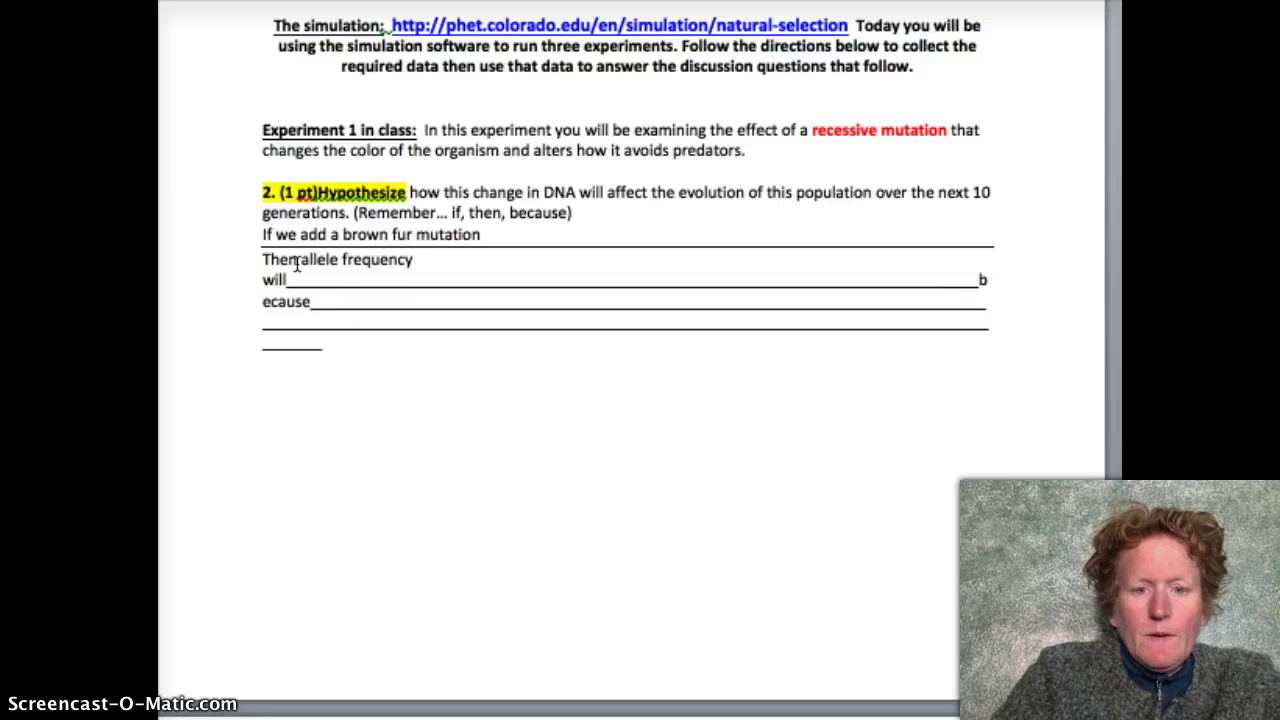
type("change")
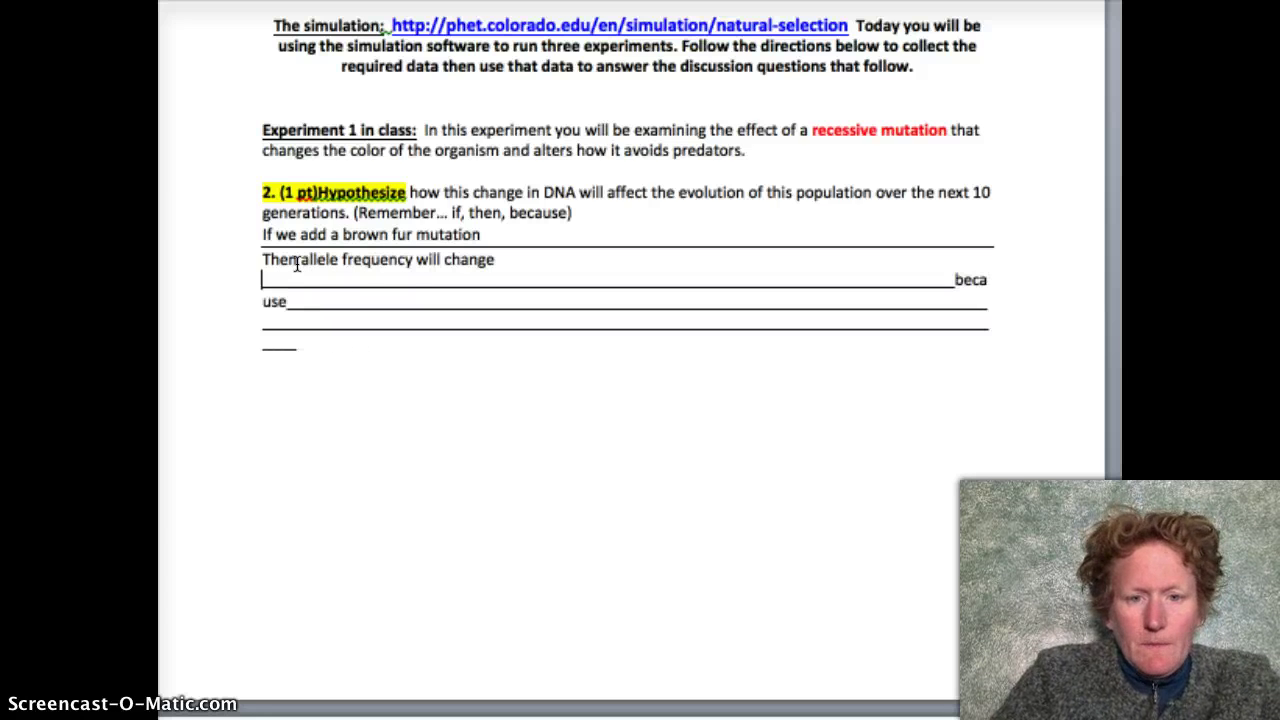
left_click(383, 258)
- Finish the because clause: 'predators may be able to find white bunnies more easily.'
left_click(285, 310)
left_click(329, 331)
key("Return")
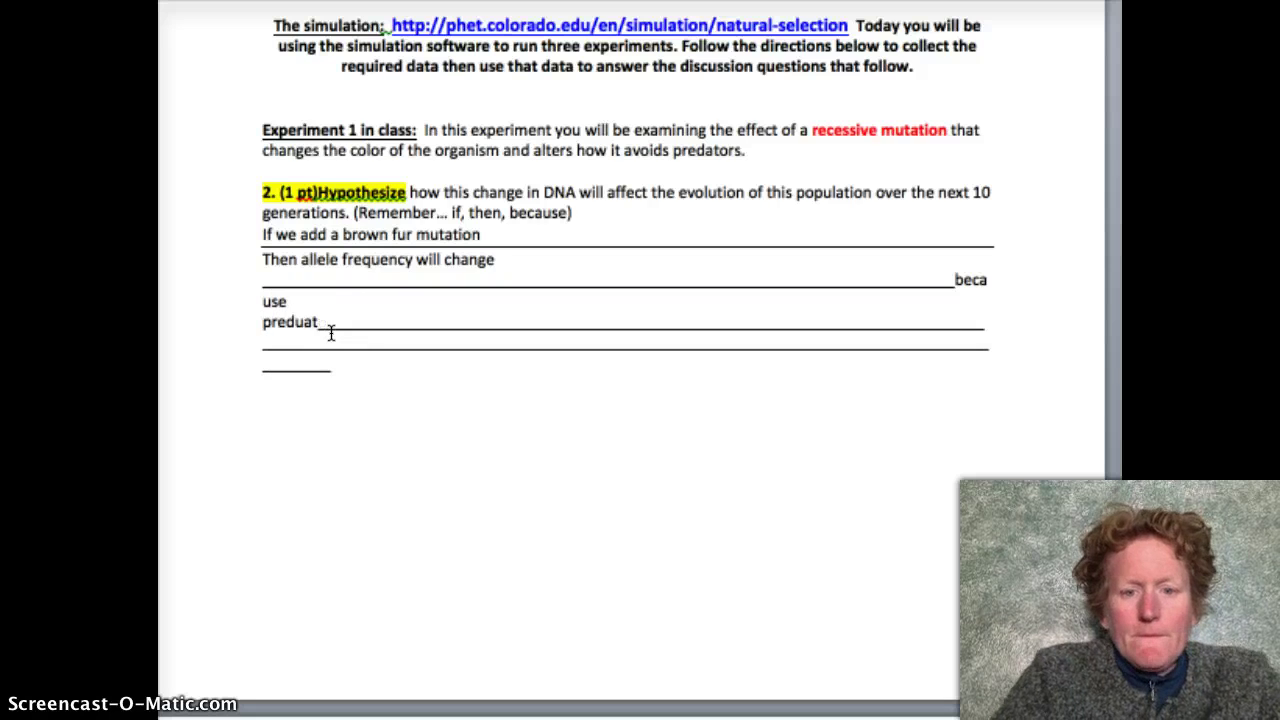
type("rs ")
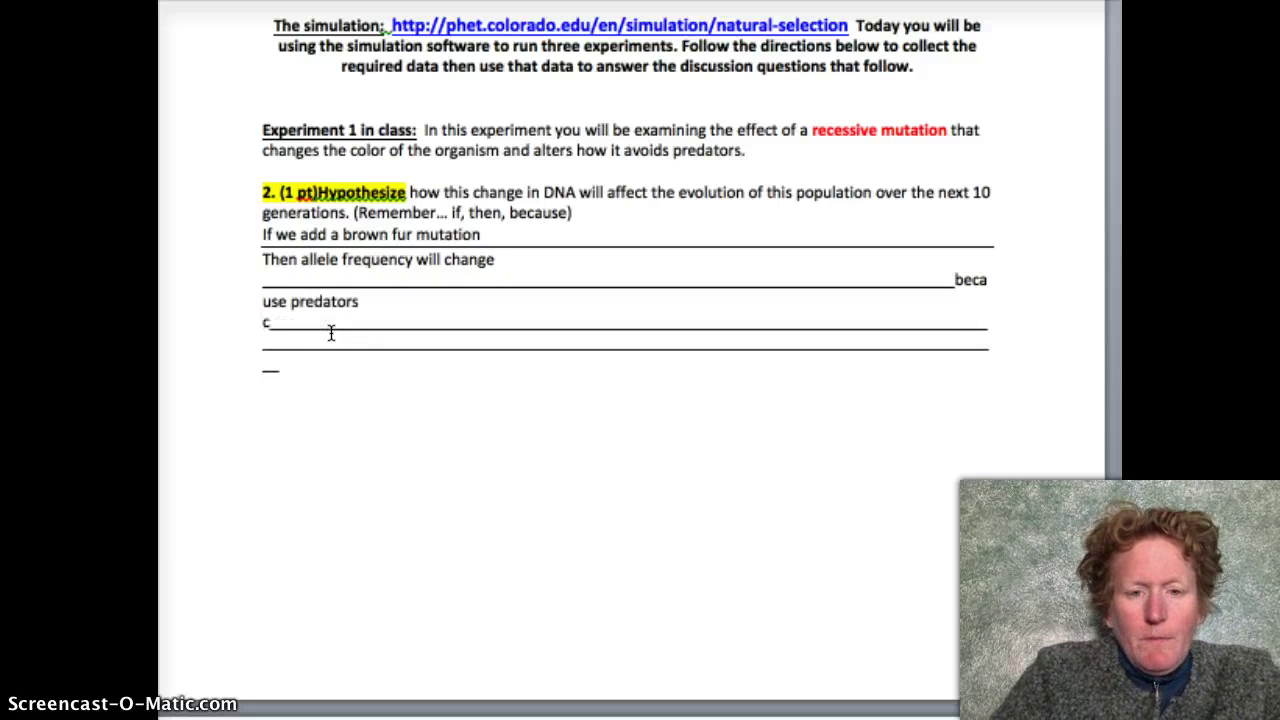
type("may be able to find wh")
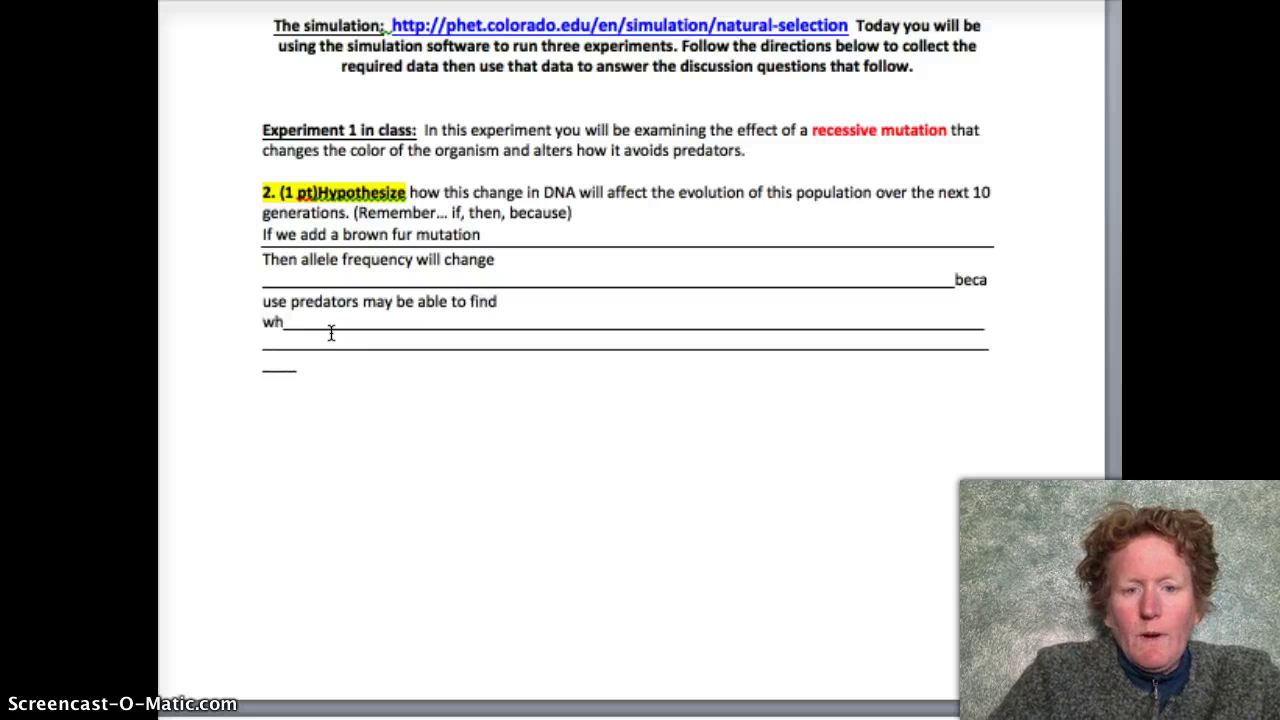
type("ite")
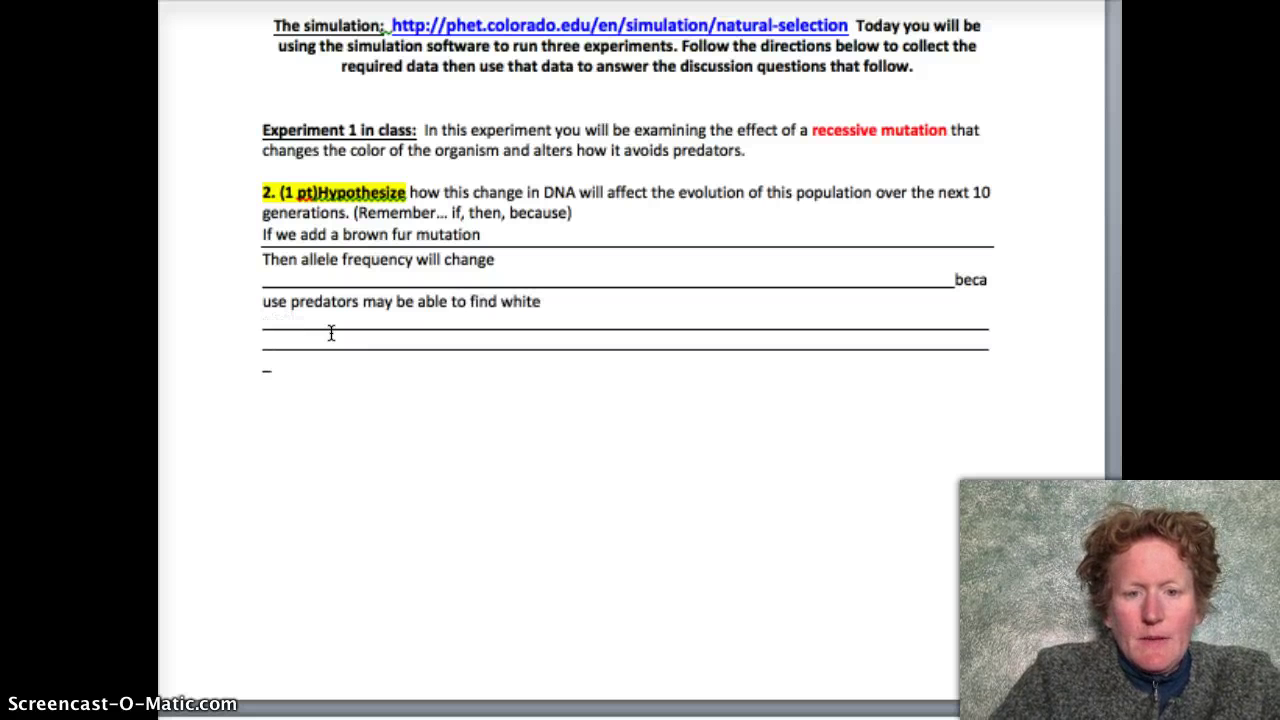
type(" bunnies more easily.")
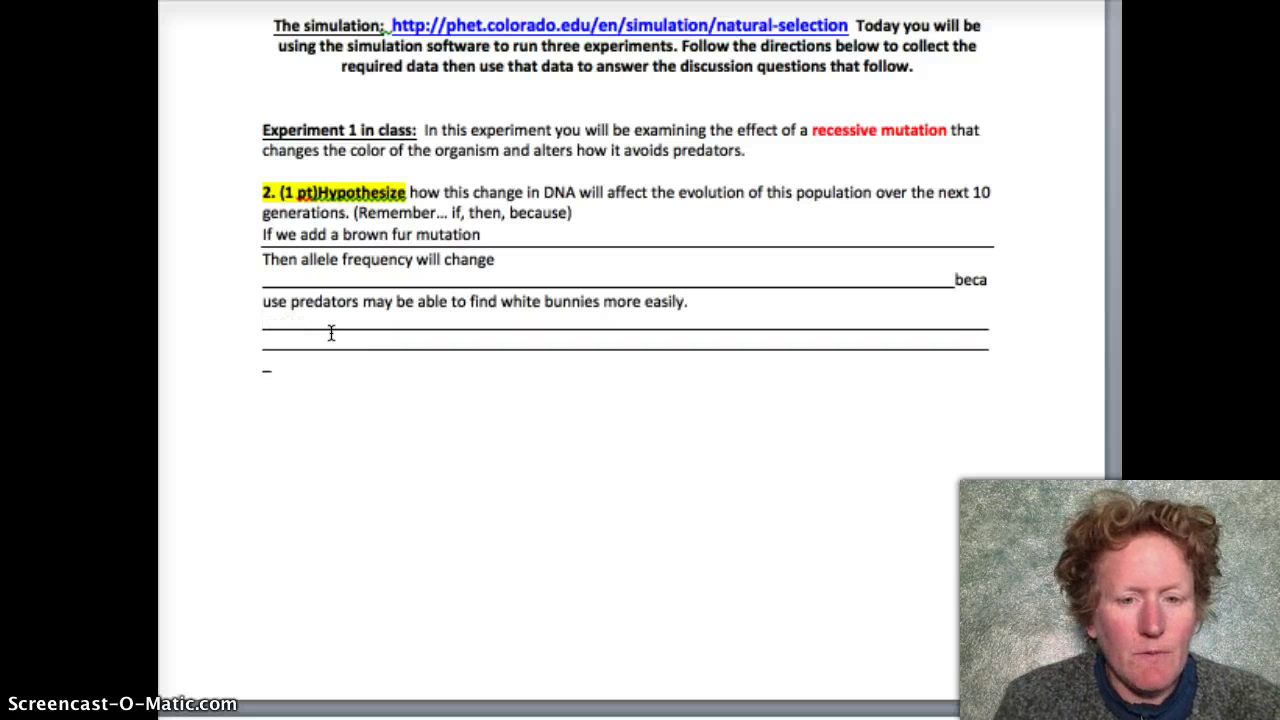
scroll(265, 650, "up", 5)
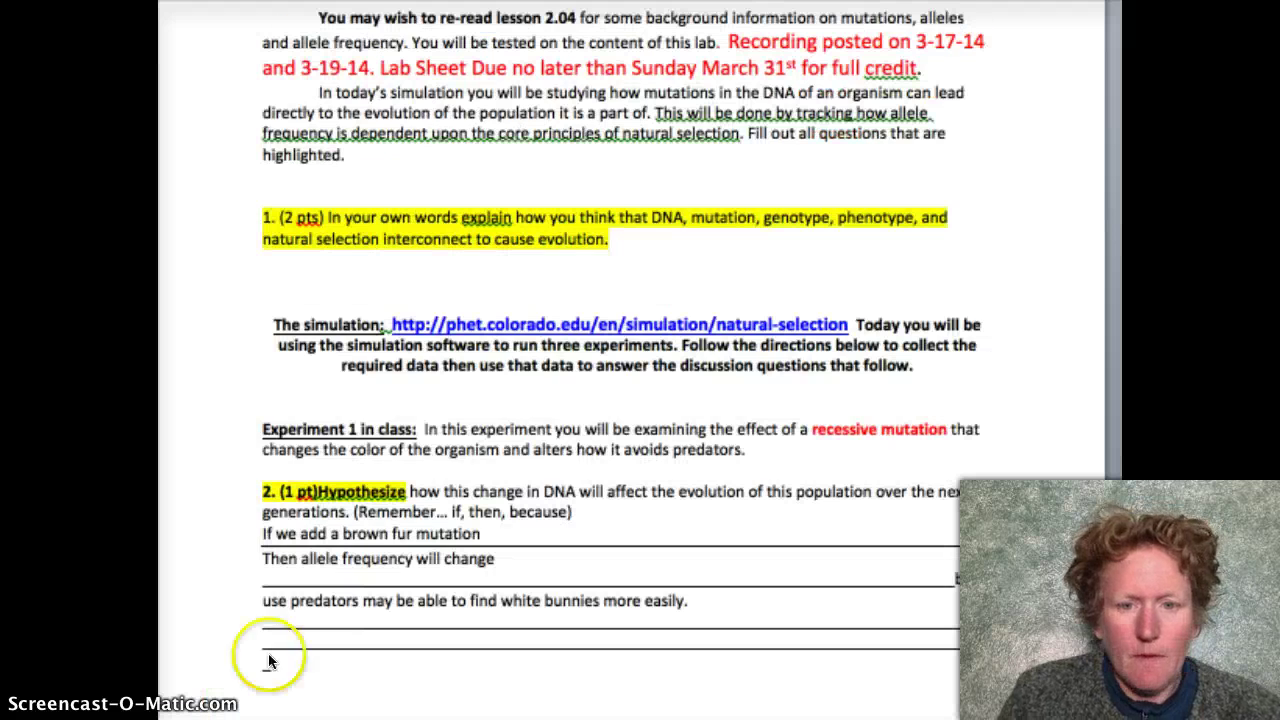
- Place the cursor at the end of question 1 on the lab sheet
left_click(641, 241)
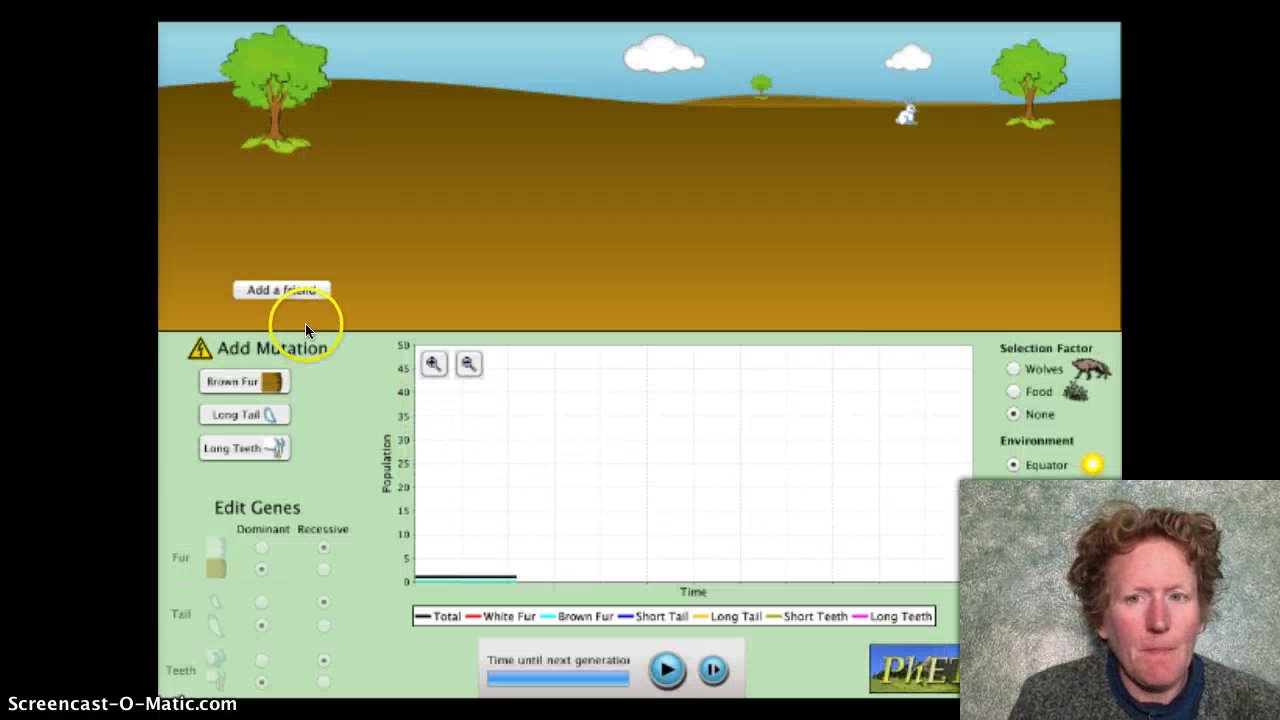
- Reset all simulation settings and add a friend bunny to start the population
left_click(1044, 606)
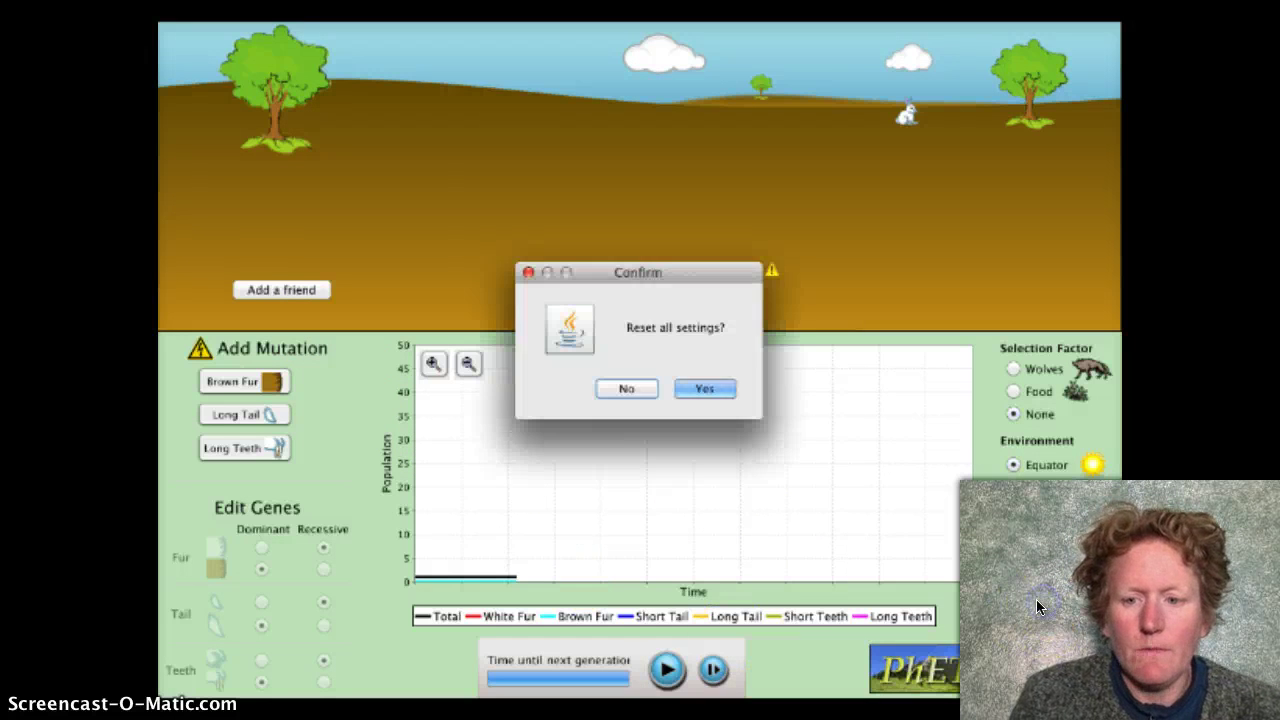
left_click(713, 393)
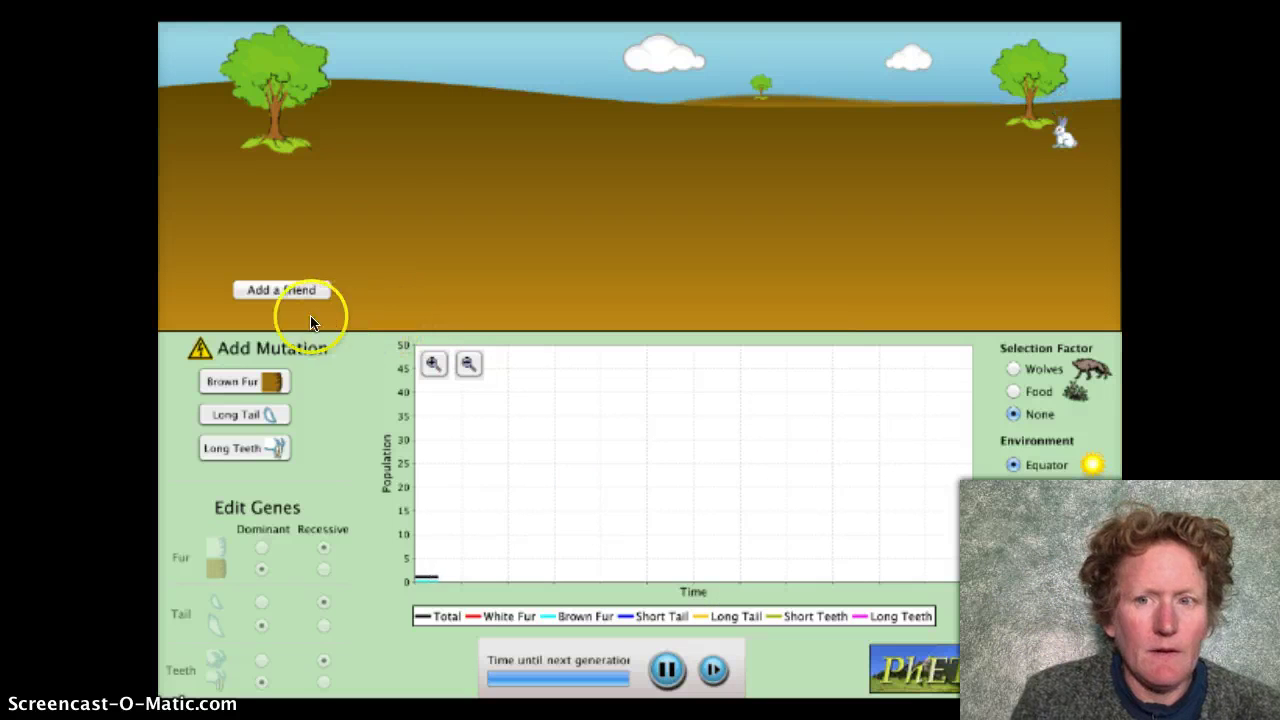
left_click(271, 290)
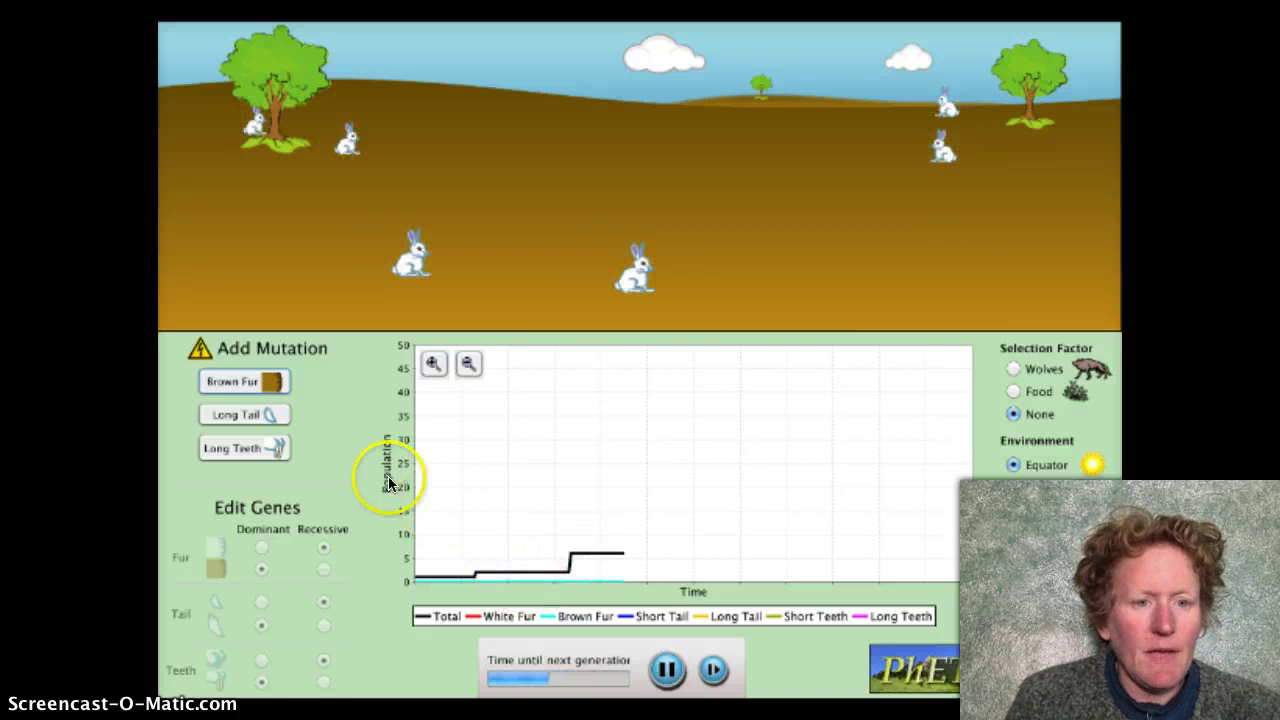
- Introduce the Brown Fur mutation and set brown fur as the dominant allele
left_click(248, 385)
left_click(246, 383)
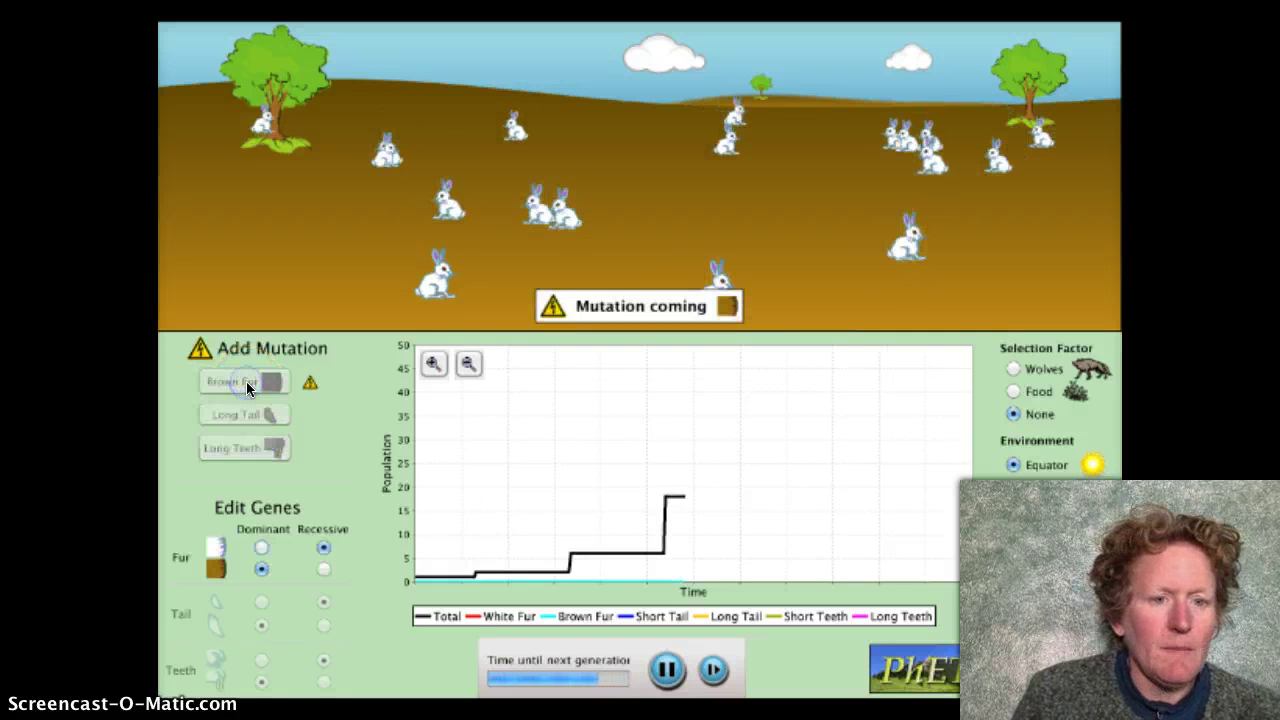
left_click(262, 570)
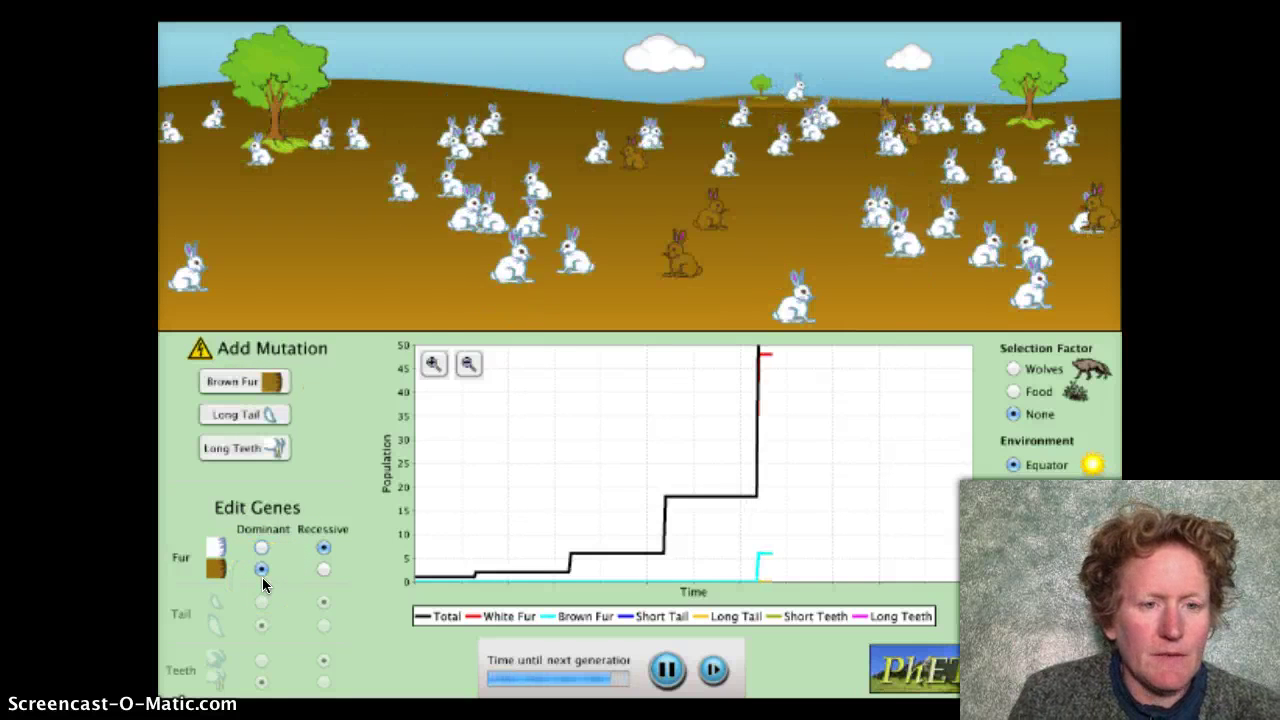
left_click(263, 570)
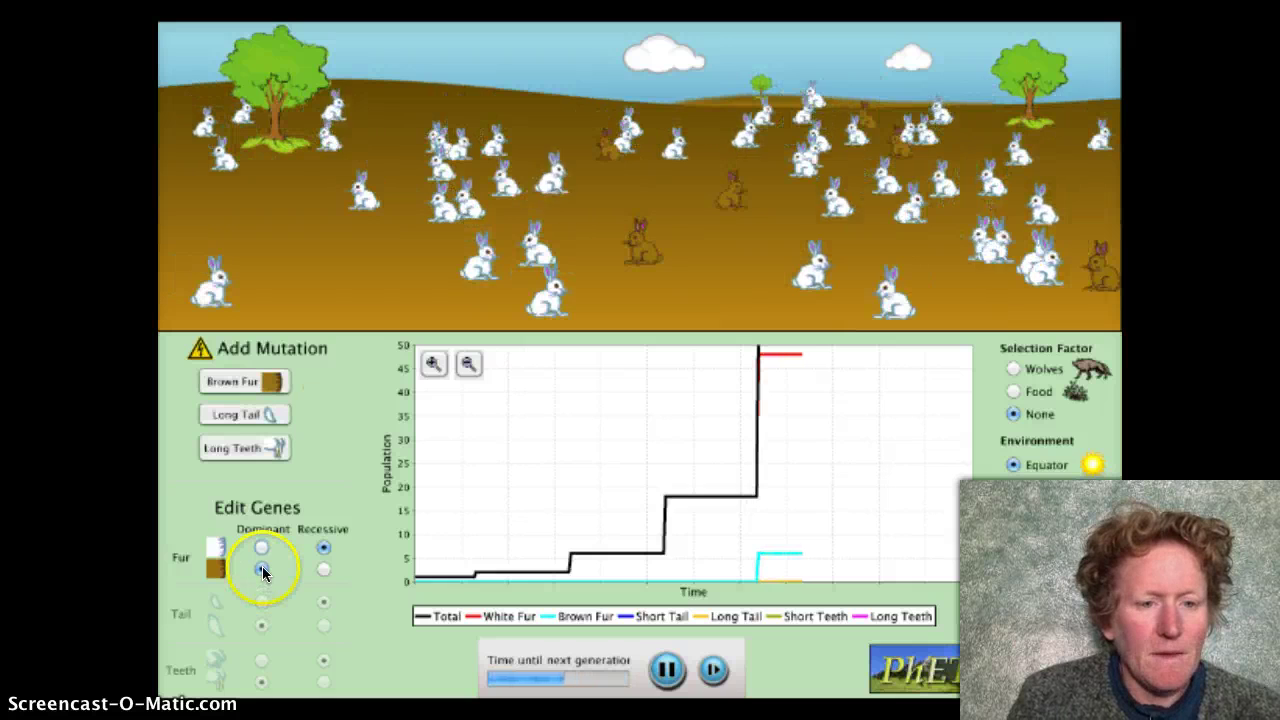
left_click(264, 569)
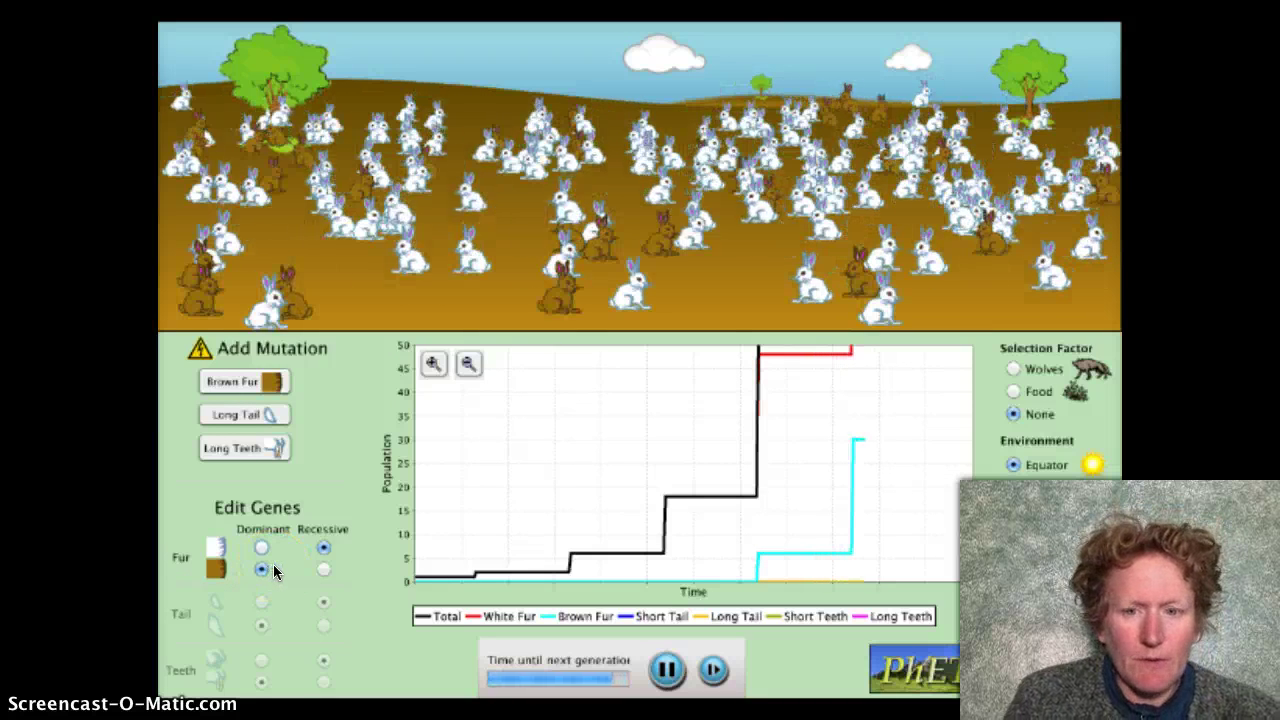
- Zoom the population graph out and choose Wolves as the selection factor
left_click(465, 366)
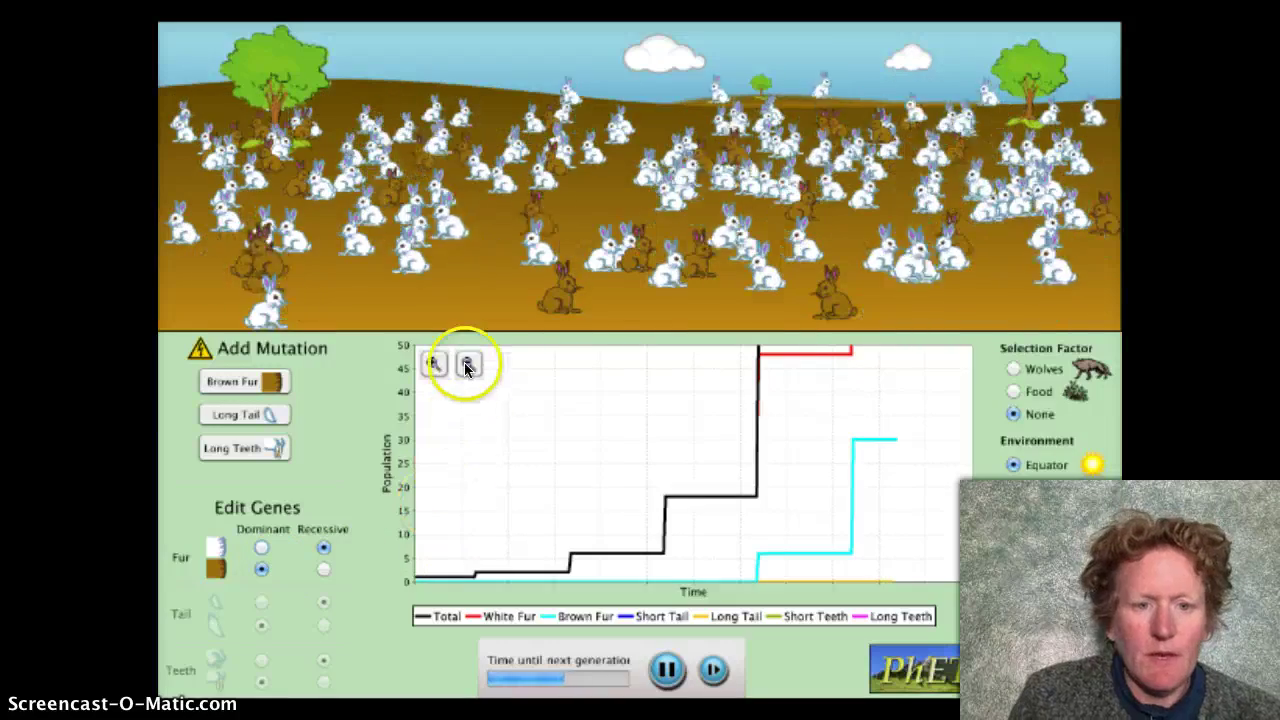
left_click(468, 365)
left_click(468, 365)
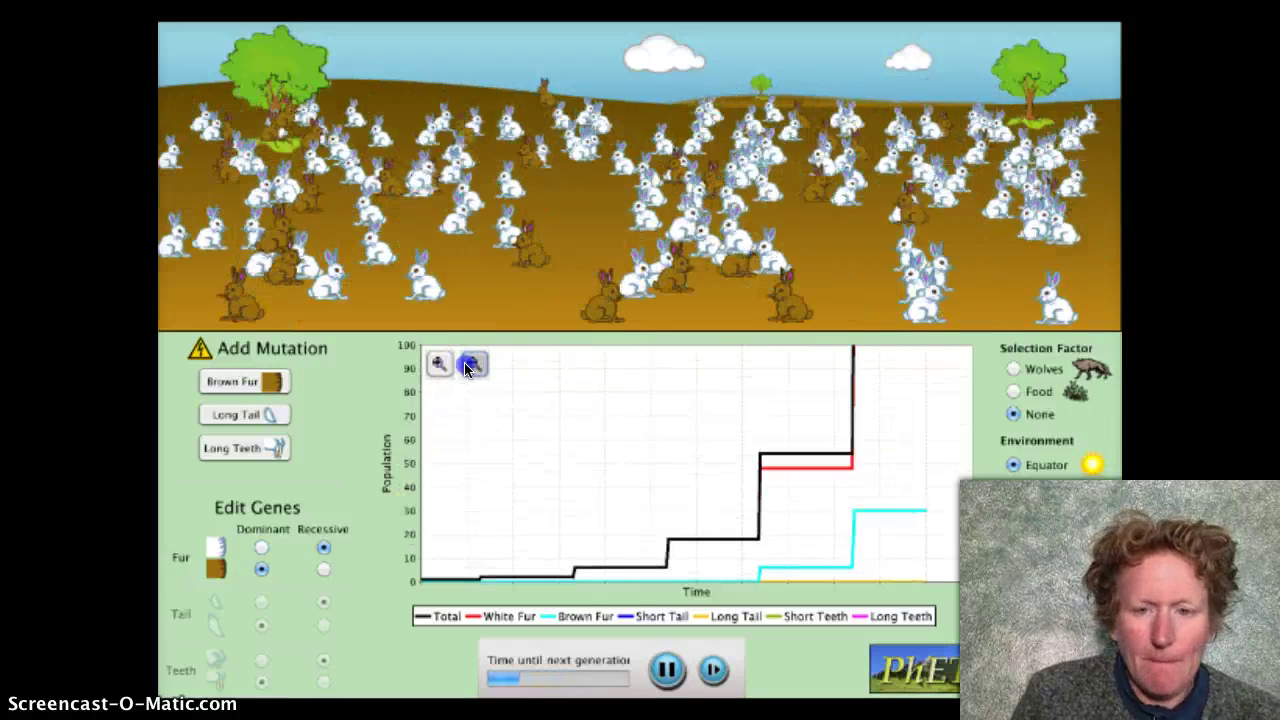
left_click(468, 365)
left_click(1097, 393)
left_click(1013, 370)
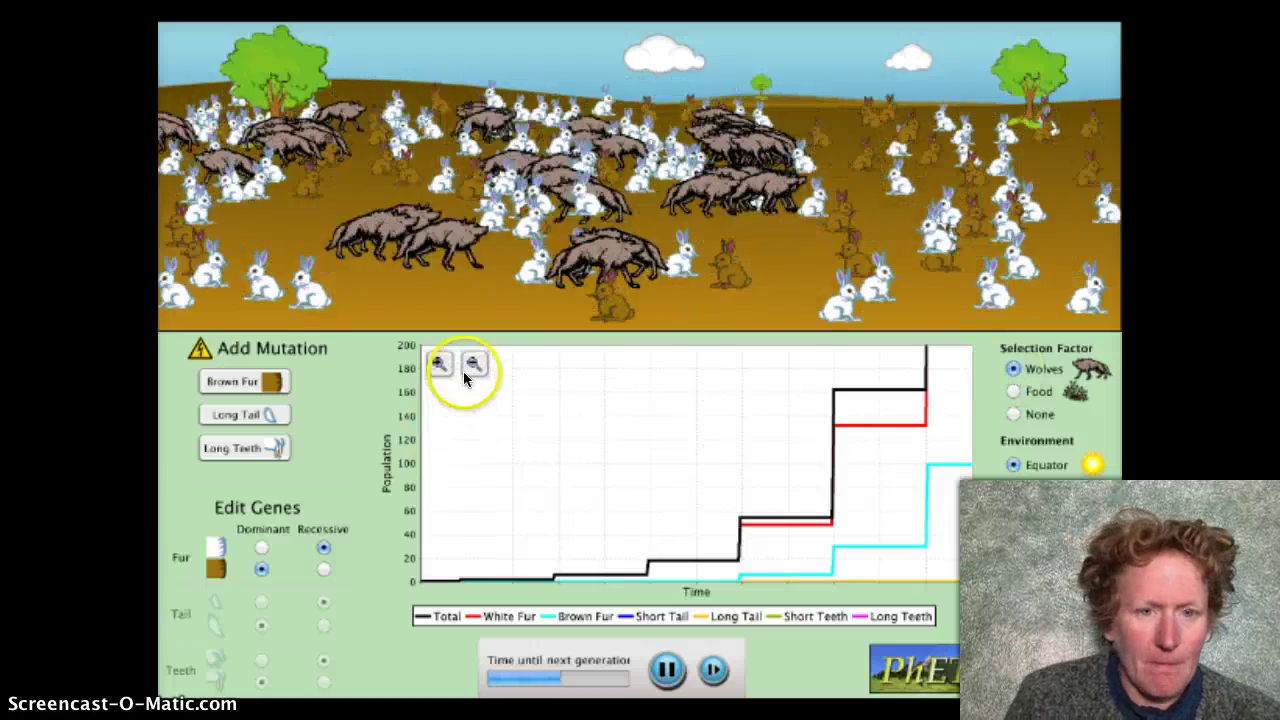
- Zoom the graph out as the wolf-predation generations grow, then pause the simulation
left_click(473, 366)
left_click(473, 366)
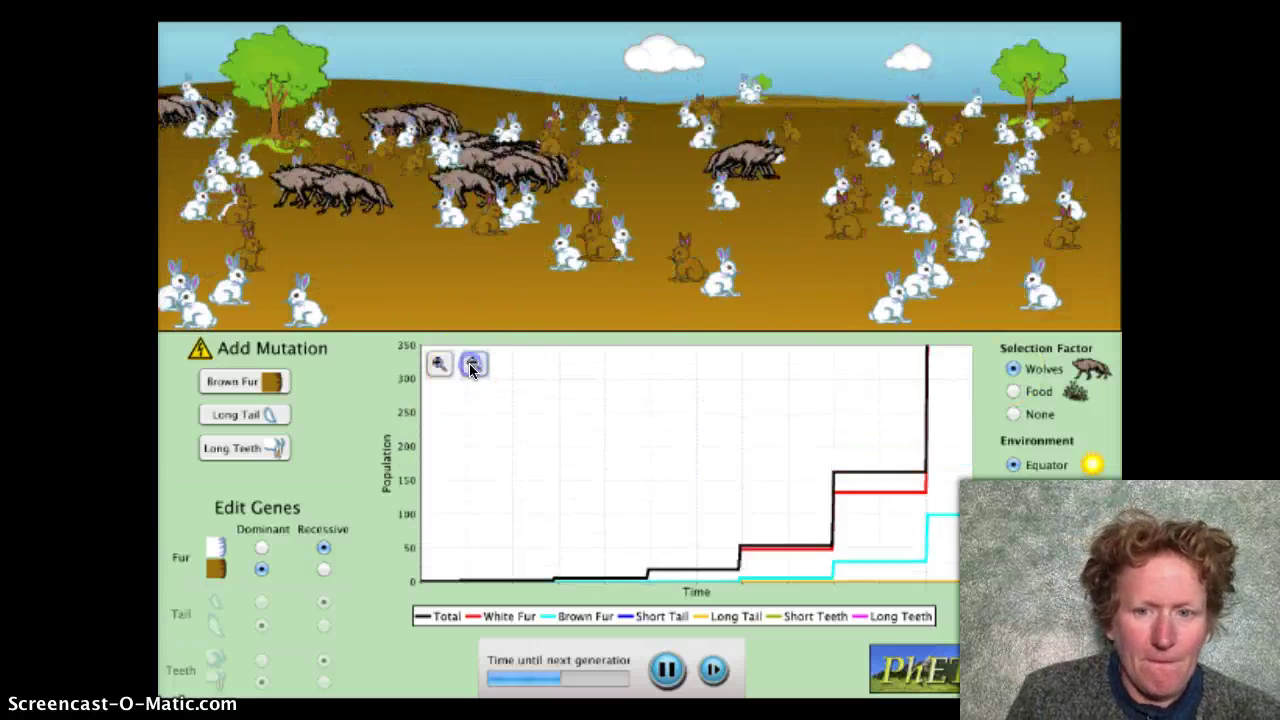
left_click(473, 366)
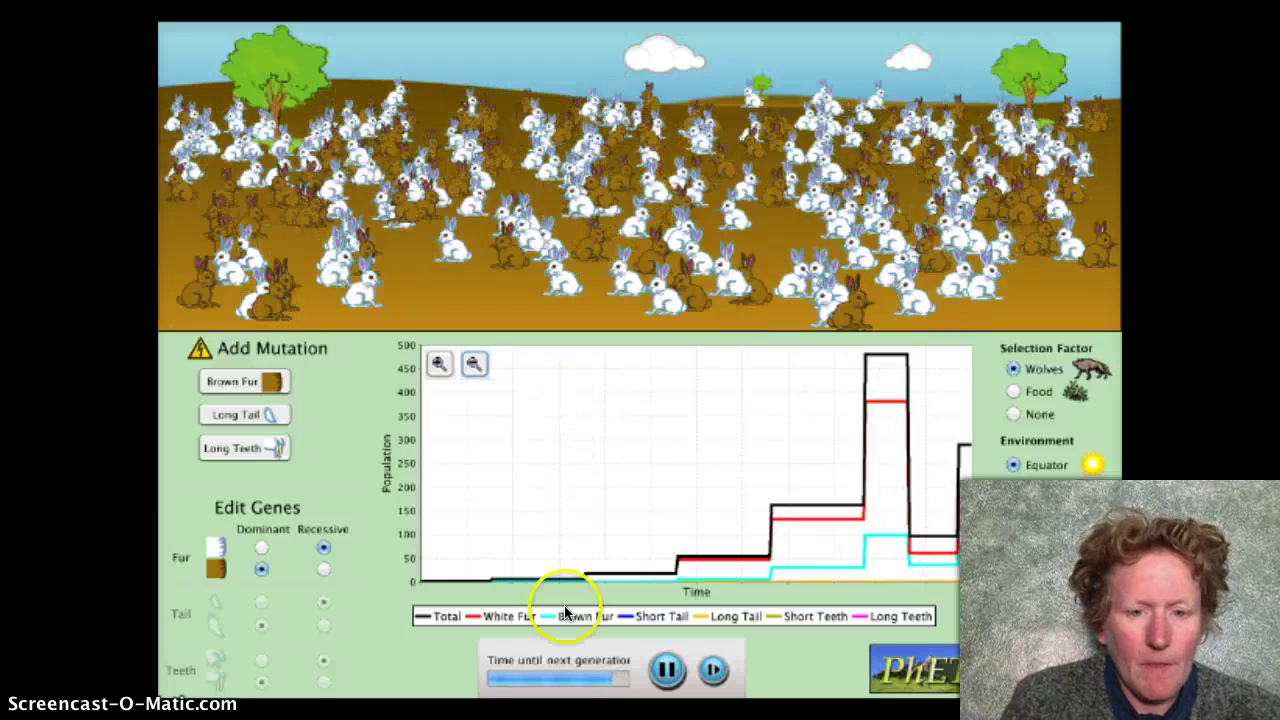
left_click(668, 672)
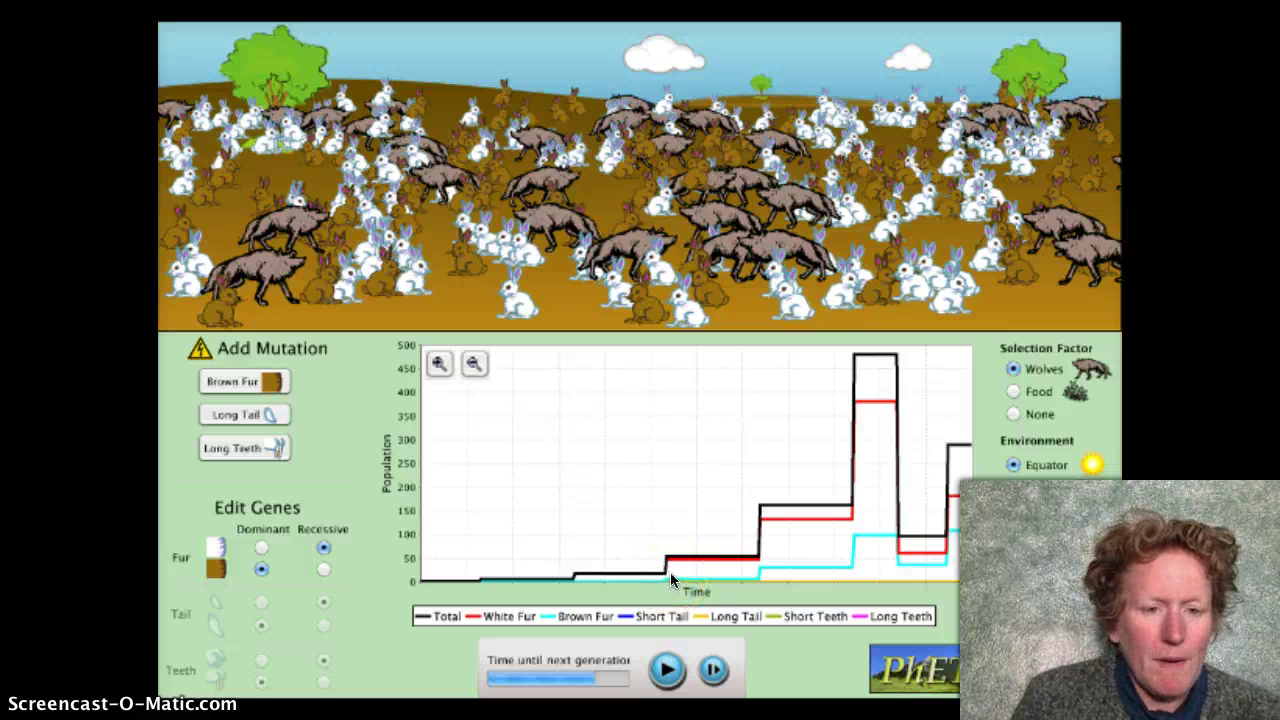
left_click(438, 365)
left_click(436, 366)
- Zoom the population graph in to a 0–75 scale, then resume the simulation
left_click(436, 366)
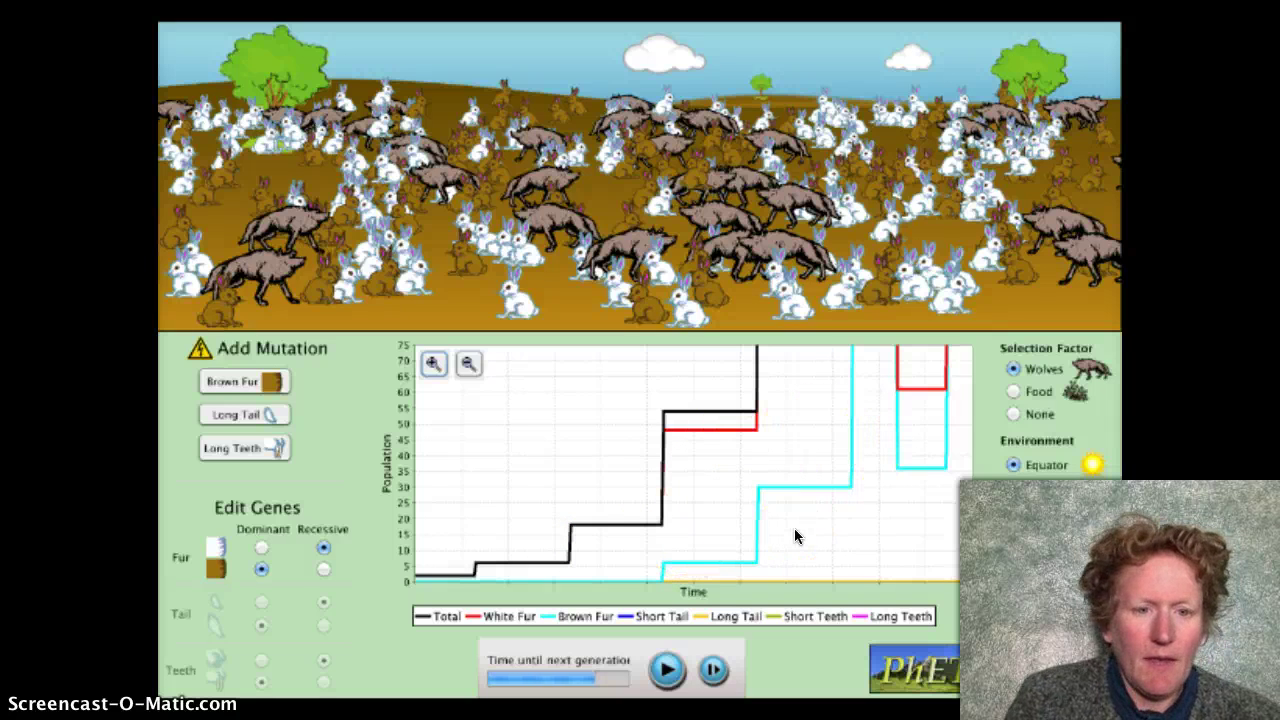
left_click(667, 672)
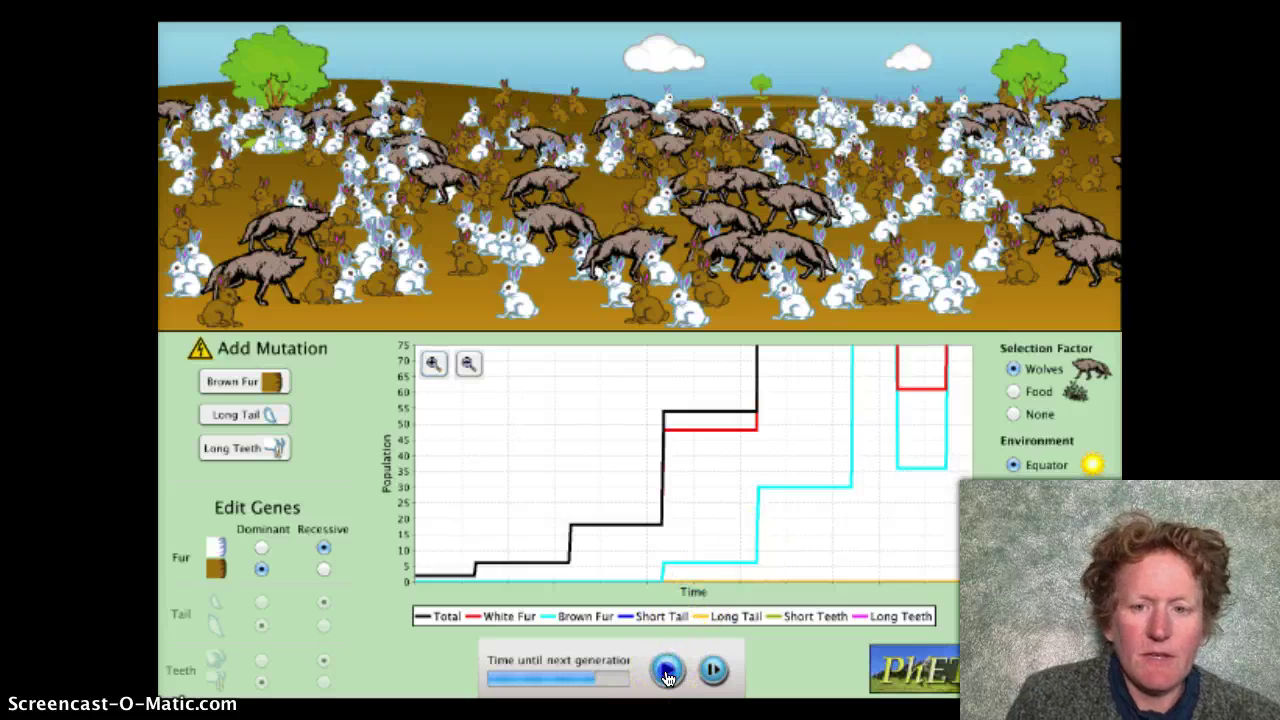